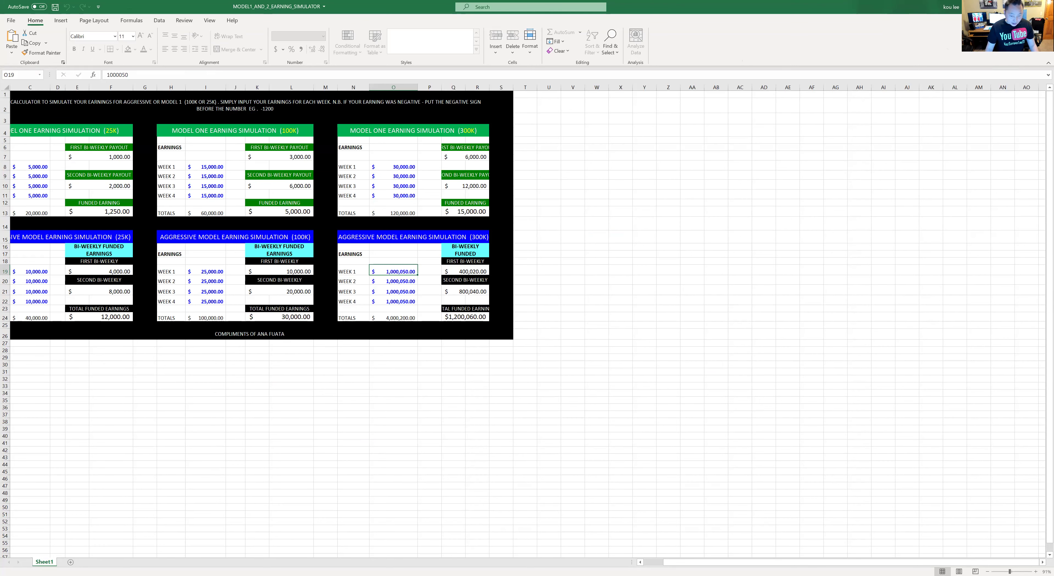
Inspect week 1 earnings in the 25K tables and the 300K aggressive earnings sum and funded total
{"action": "left_click_drag", "start_coordinate": [670, 562], "coordinate": [646, 564]}
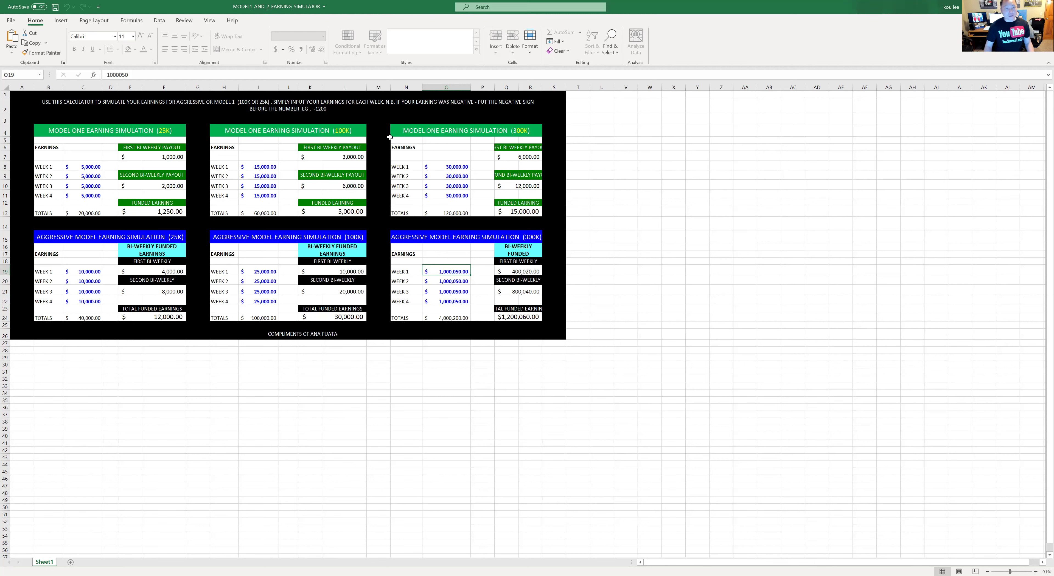
{"action": "left_click", "coordinate": [93, 167]}
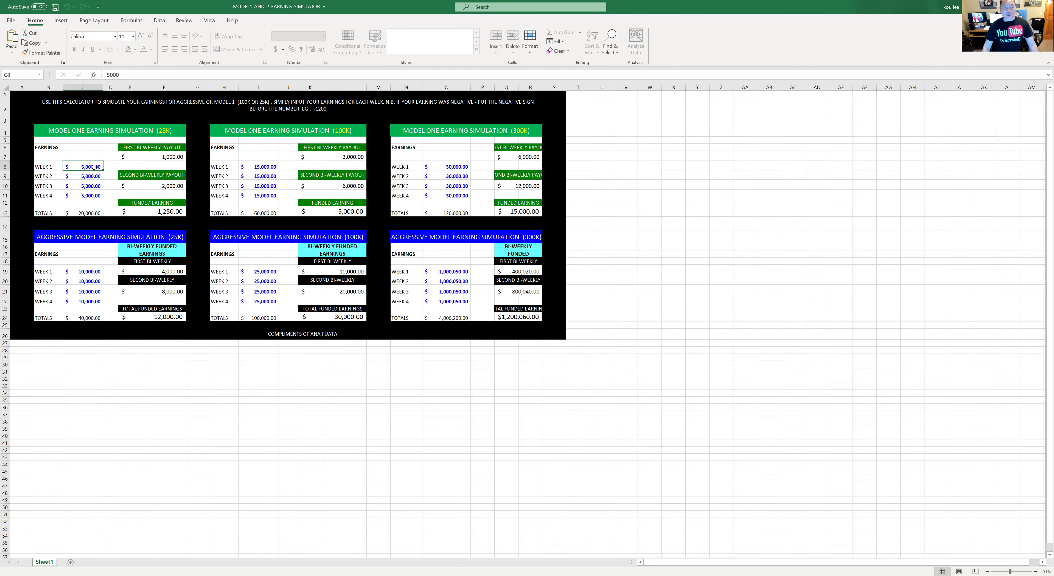
{"action": "left_click", "coordinate": [93, 269]}
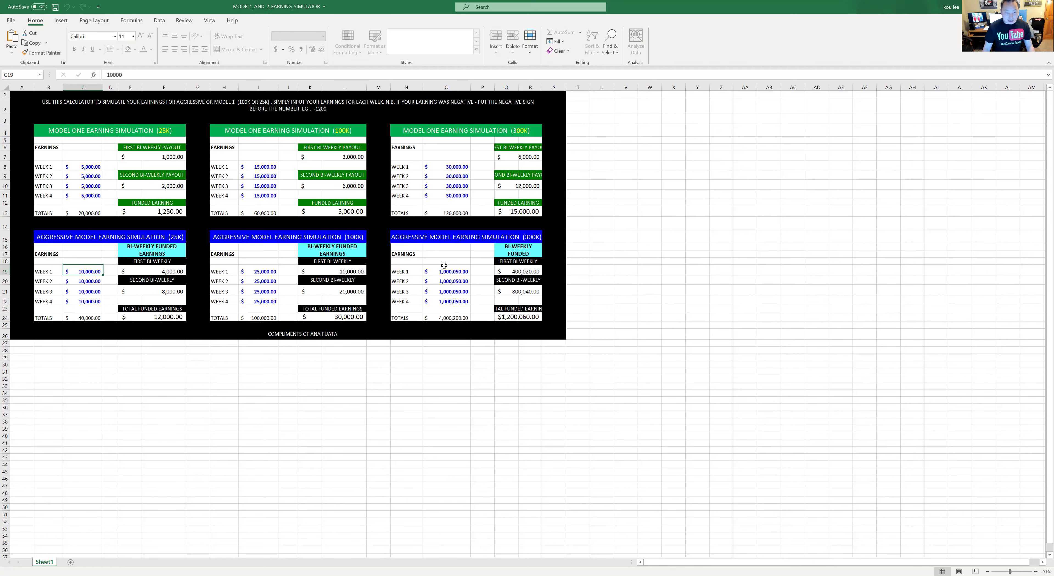
{"action": "left_click_drag", "start_coordinate": [444, 267], "coordinate": [450, 303]}
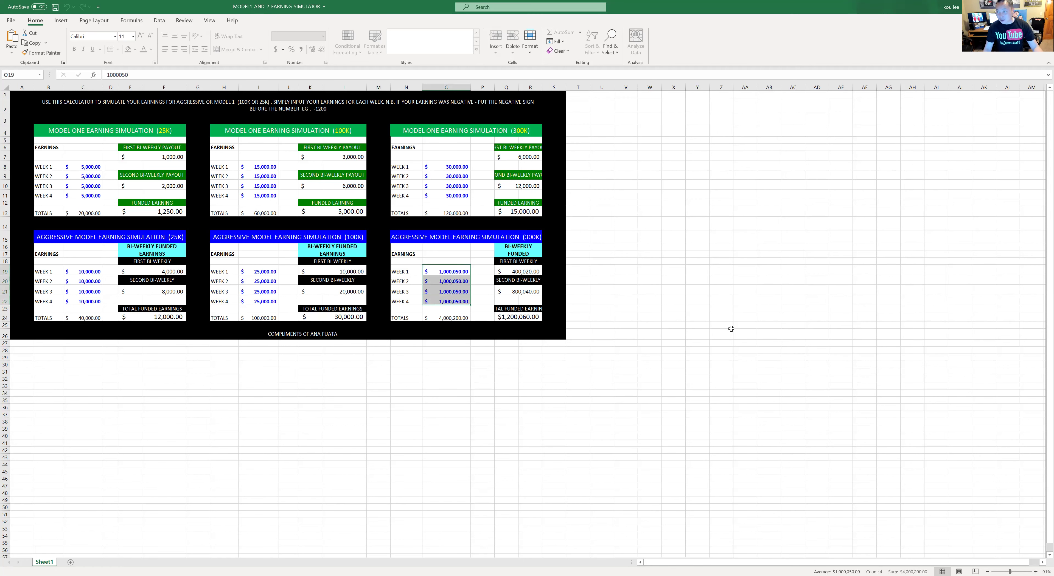
{"action": "left_click", "coordinate": [534, 319]}
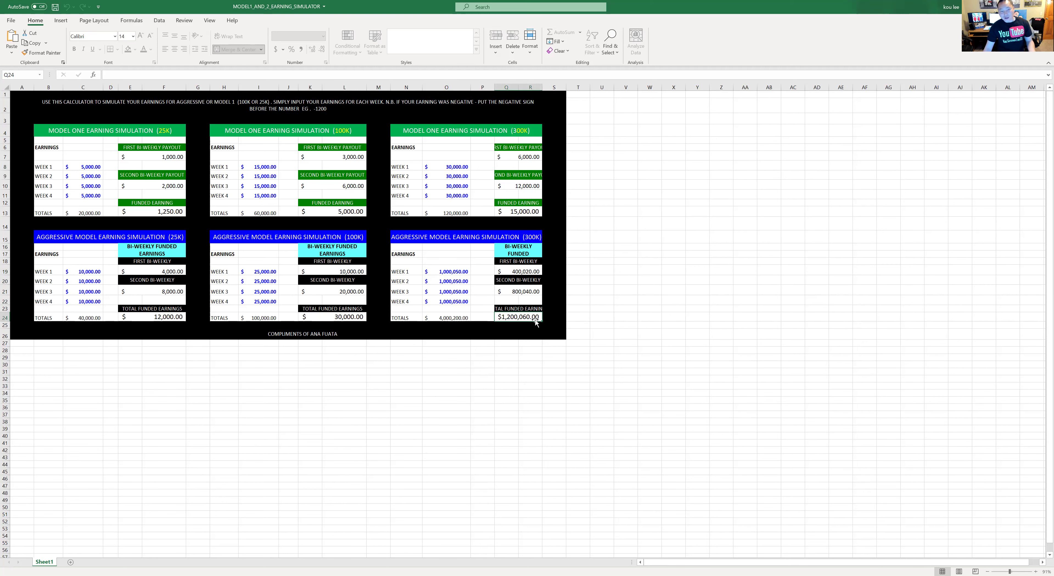
{"action": "left_click", "coordinate": [458, 270]}
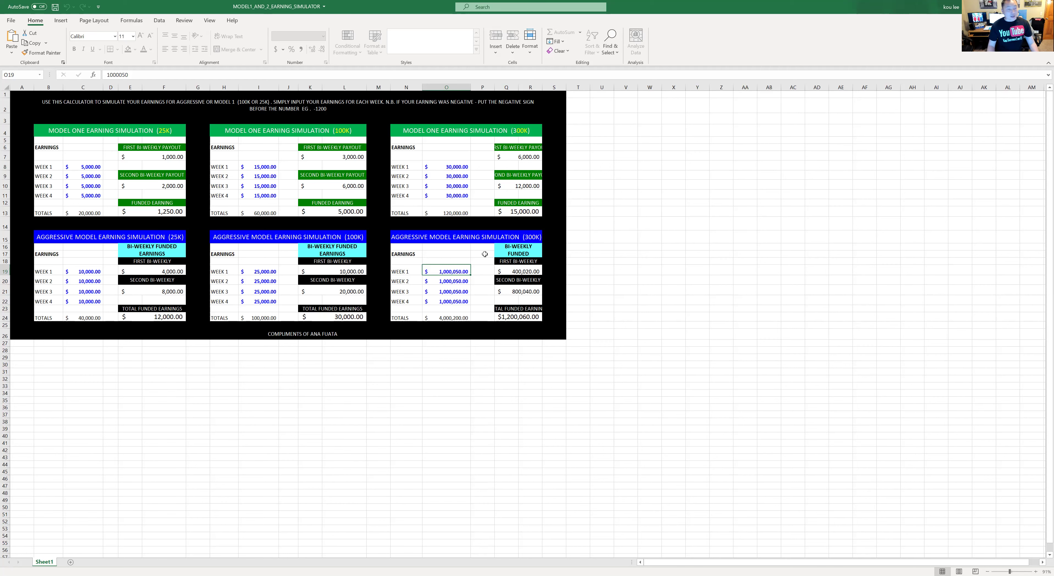
Review the 25K model's week 1 and 2 earnings and select the 25K, 100K and 300K model titles
{"action": "left_click", "coordinate": [97, 168]}
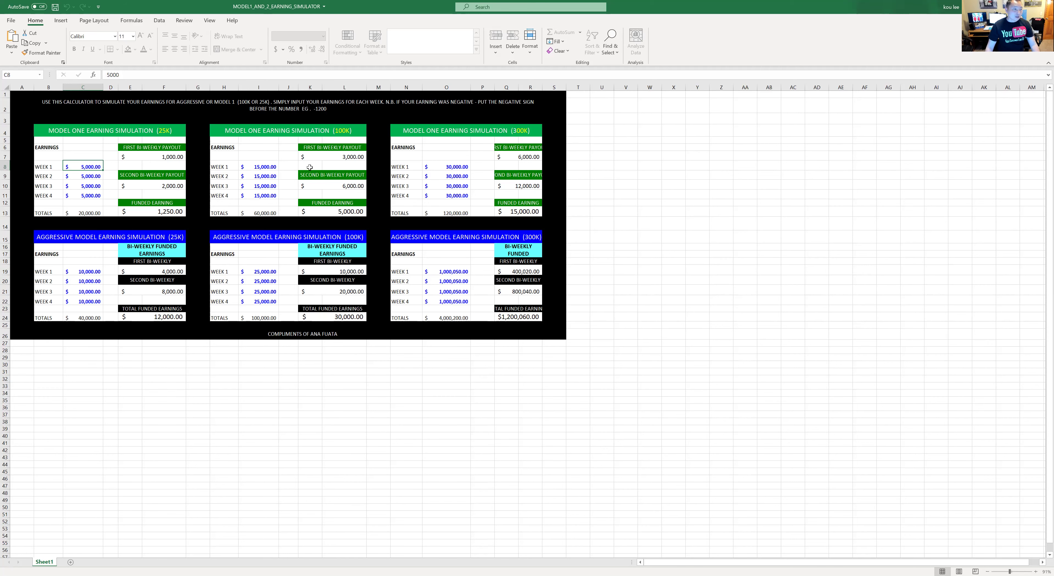
{"action": "left_click", "coordinate": [93, 175]}
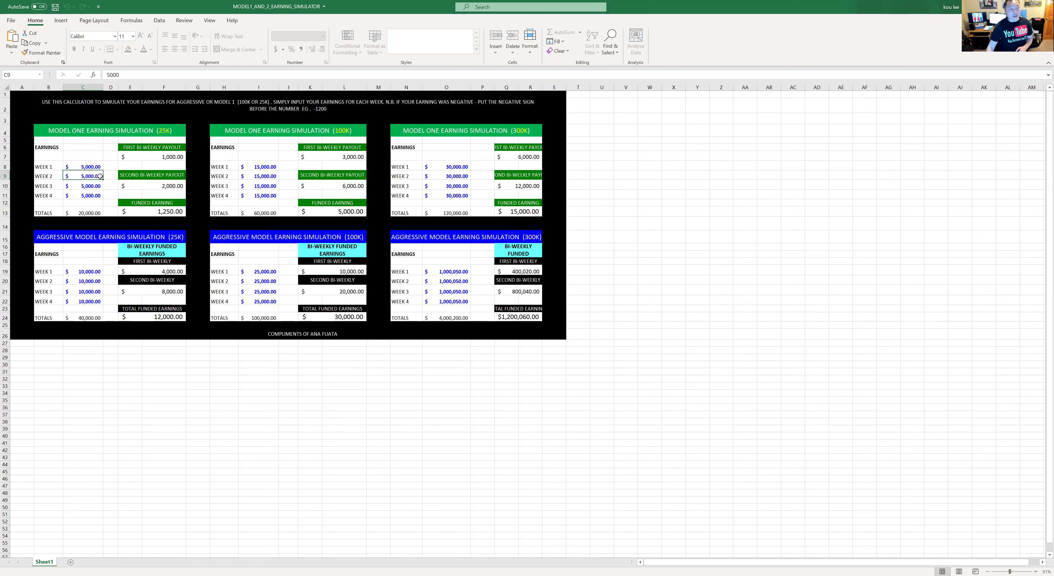
{"action": "left_click", "coordinate": [176, 131]}
{"action": "left_click", "coordinate": [252, 134]}
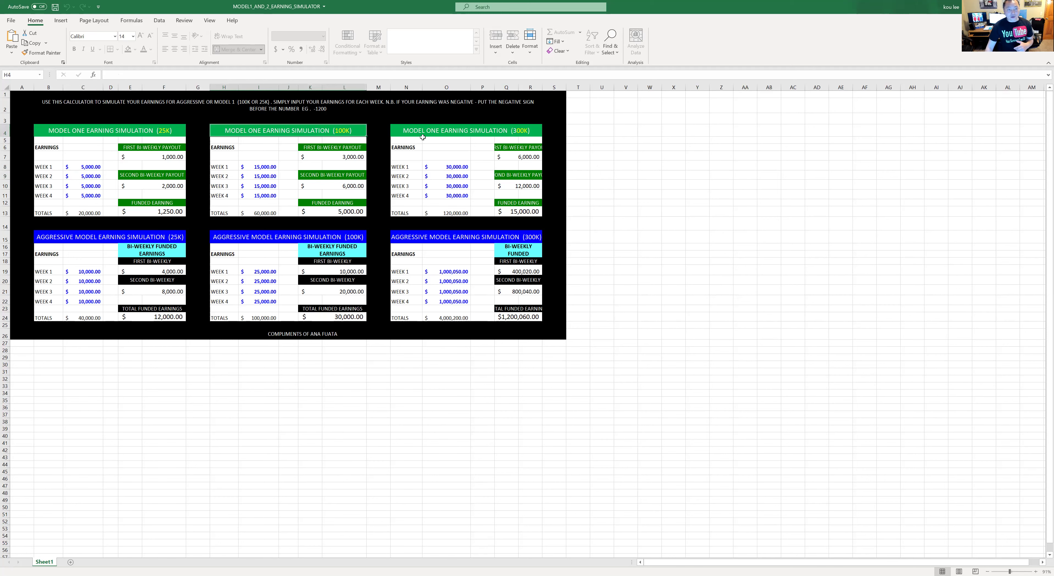
{"action": "key", "text": "Right"}
{"action": "key", "text": "Right"}
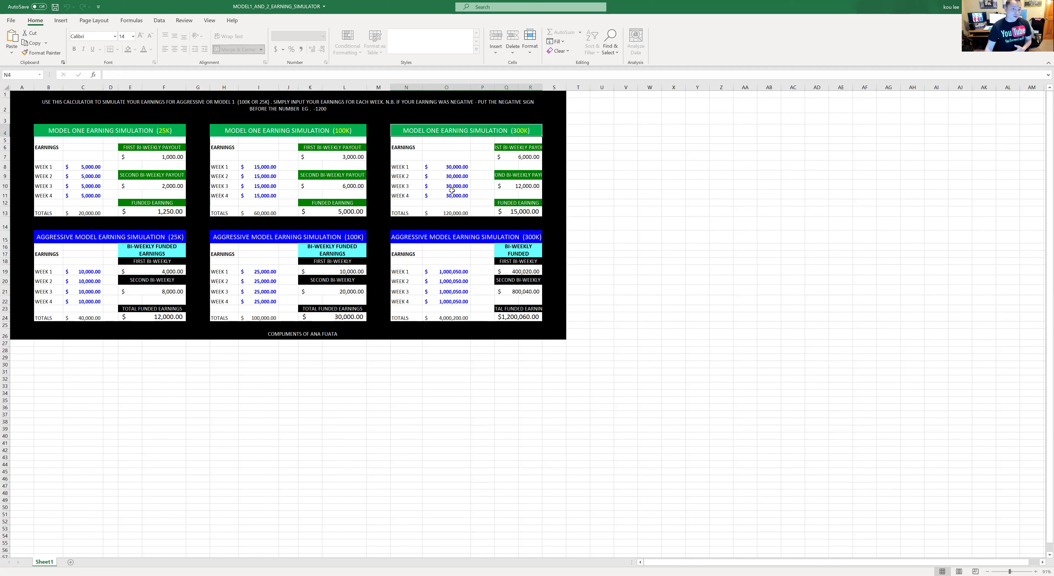
{"action": "left_click", "coordinate": [487, 189]}
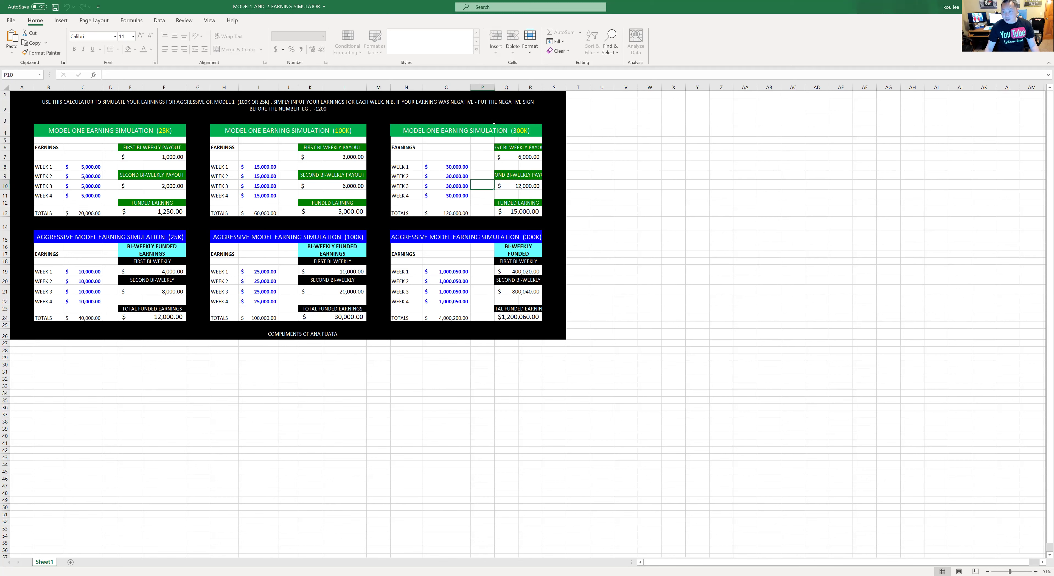
Point out the 25K model's week 1, 3 and 4 earnings
{"action": "left_click", "coordinate": [91, 169]}
{"action": "left_click", "coordinate": [88, 186]}
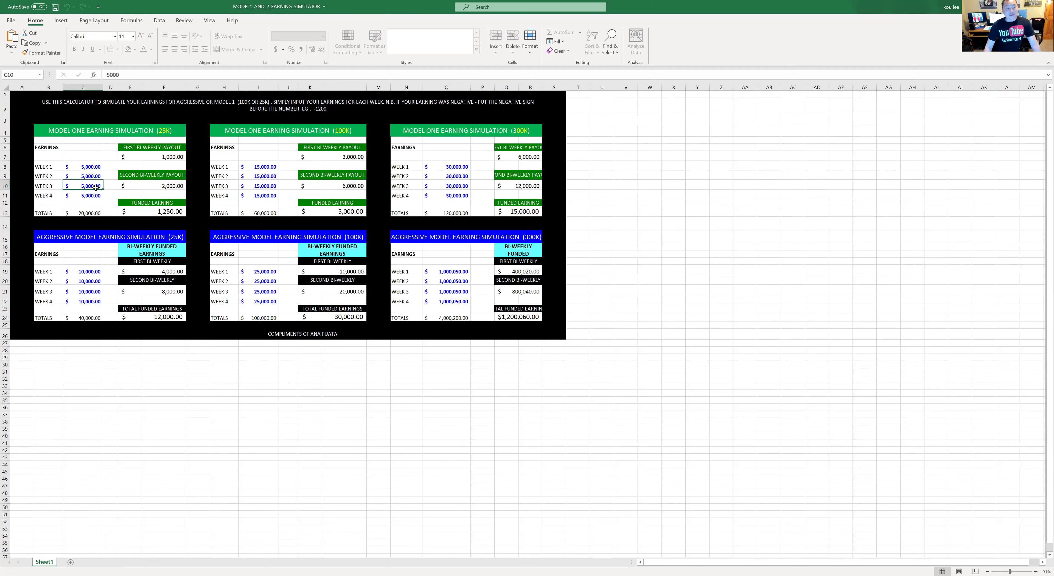
{"action": "left_click", "coordinate": [97, 195]}
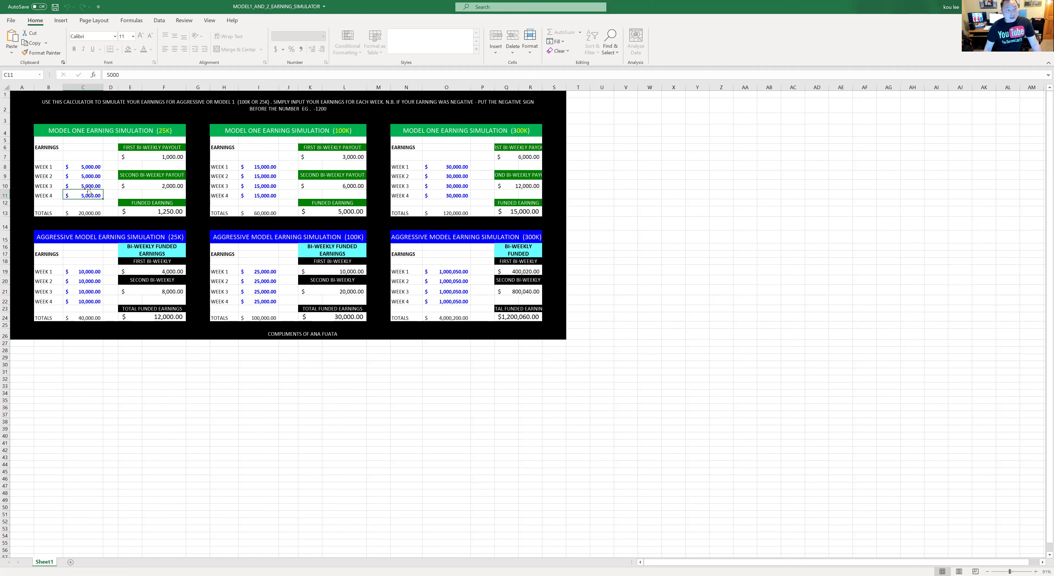
{"action": "left_click", "coordinate": [86, 189]}
{"action": "left_click", "coordinate": [87, 196]}
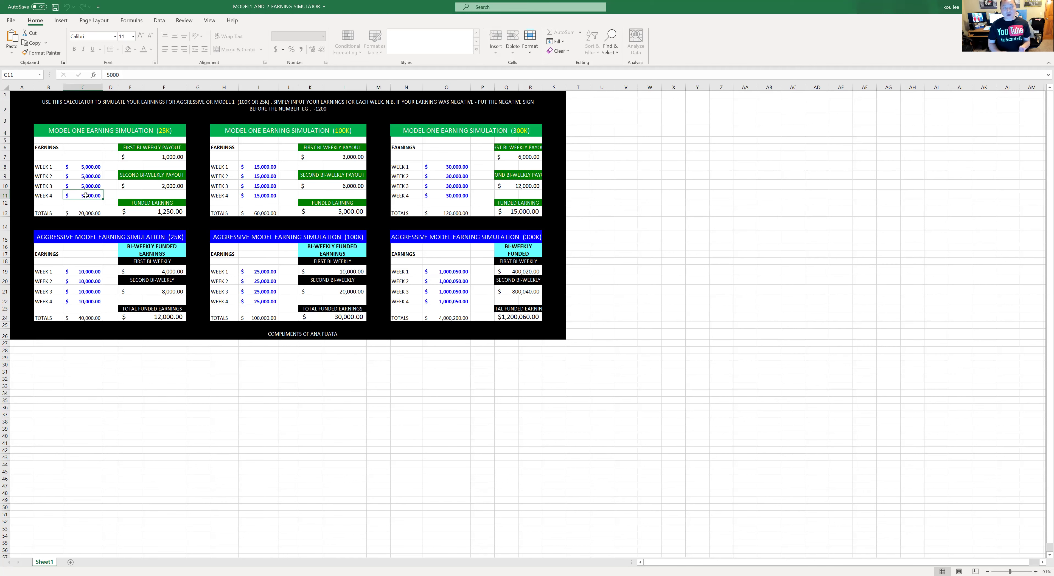
Step through the 25K weekly earnings, its total, second bi-weekly payout and funded earning result
{"action": "left_click", "coordinate": [92, 166]}
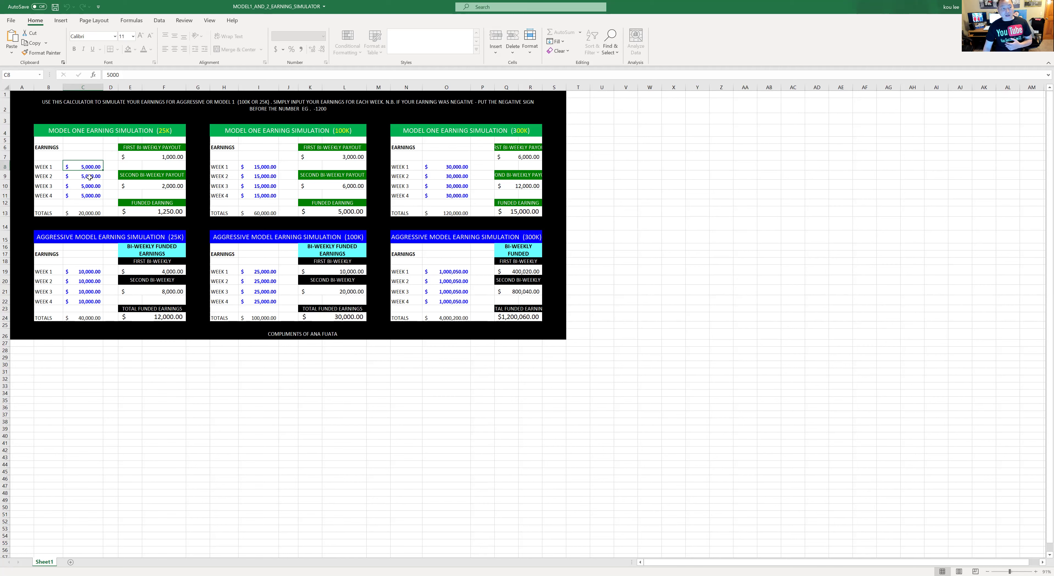
{"action": "left_click", "coordinate": [89, 177]}
{"action": "left_click", "coordinate": [90, 187]}
{"action": "left_click", "coordinate": [91, 196]}
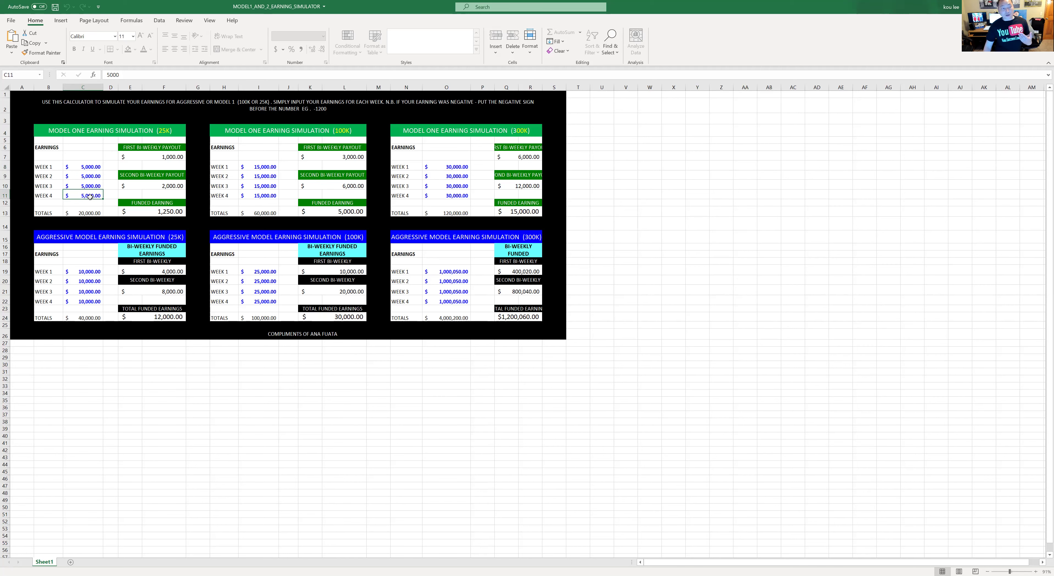
{"action": "left_click", "coordinate": [83, 211]}
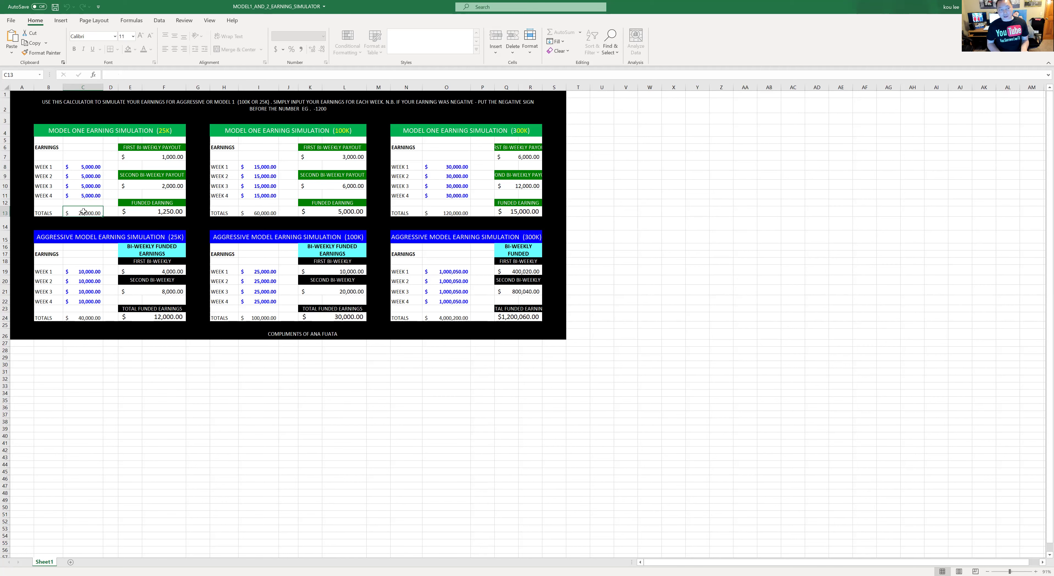
{"action": "left_click", "coordinate": [159, 185]}
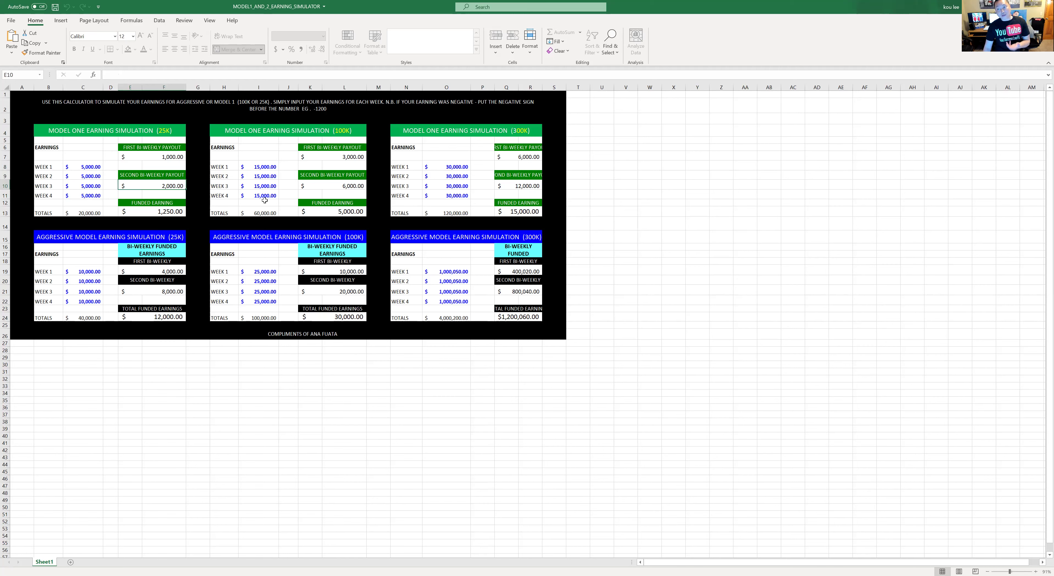
{"action": "left_click", "coordinate": [164, 215]}
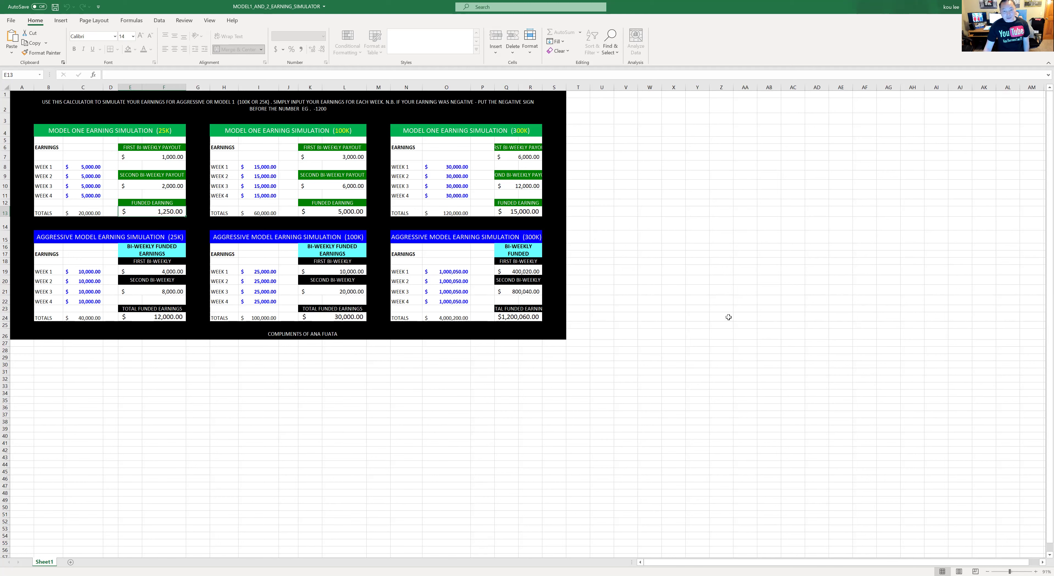
Check the aggressive 300K first and second bi-weekly payouts and the 100K model earnings area
{"action": "left_click", "coordinate": [528, 272]}
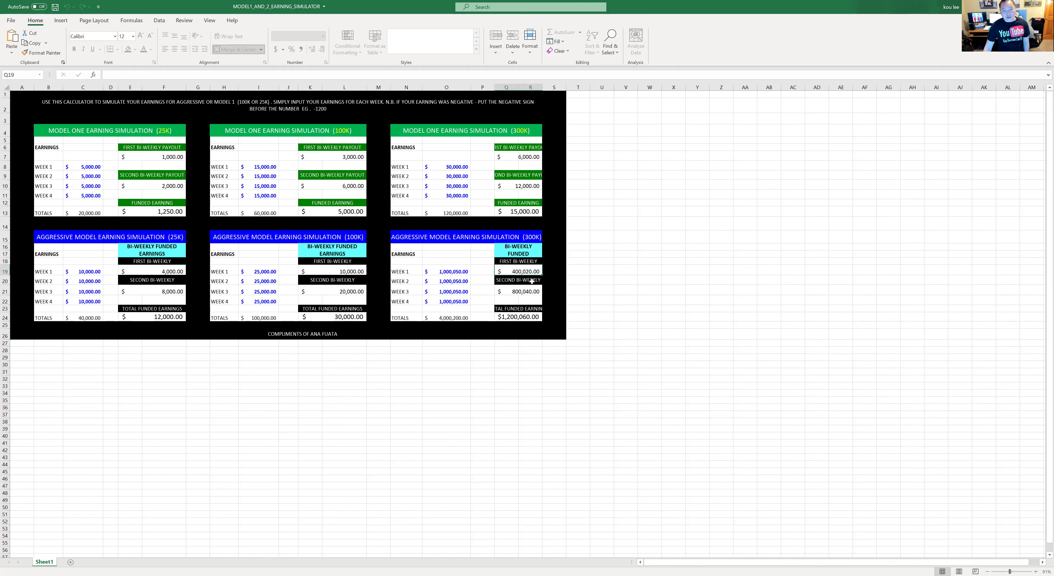
{"action": "left_click", "coordinate": [530, 290]}
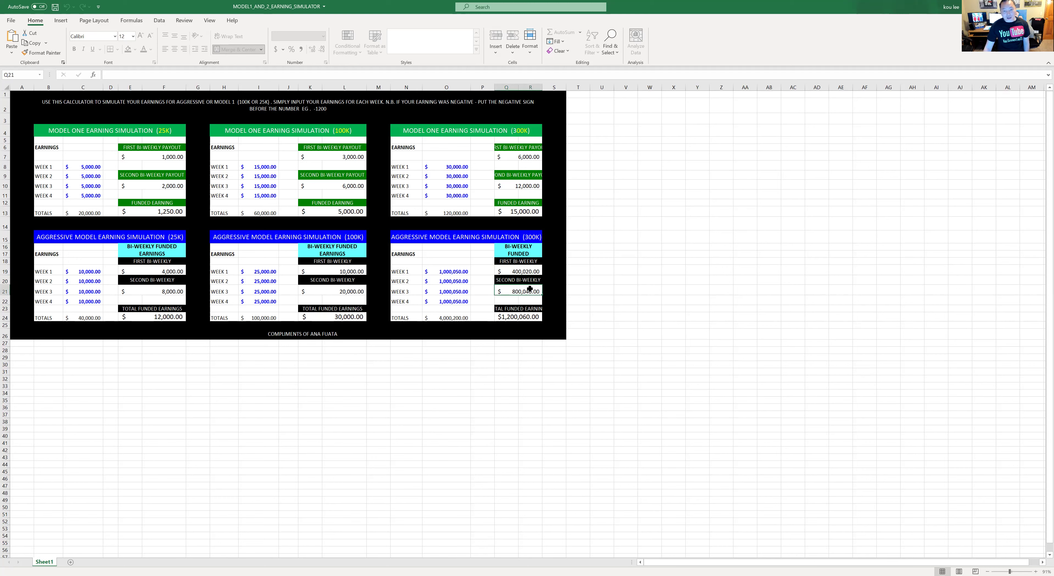
{"action": "left_click", "coordinate": [262, 152]}
{"action": "left_click", "coordinate": [261, 147]}
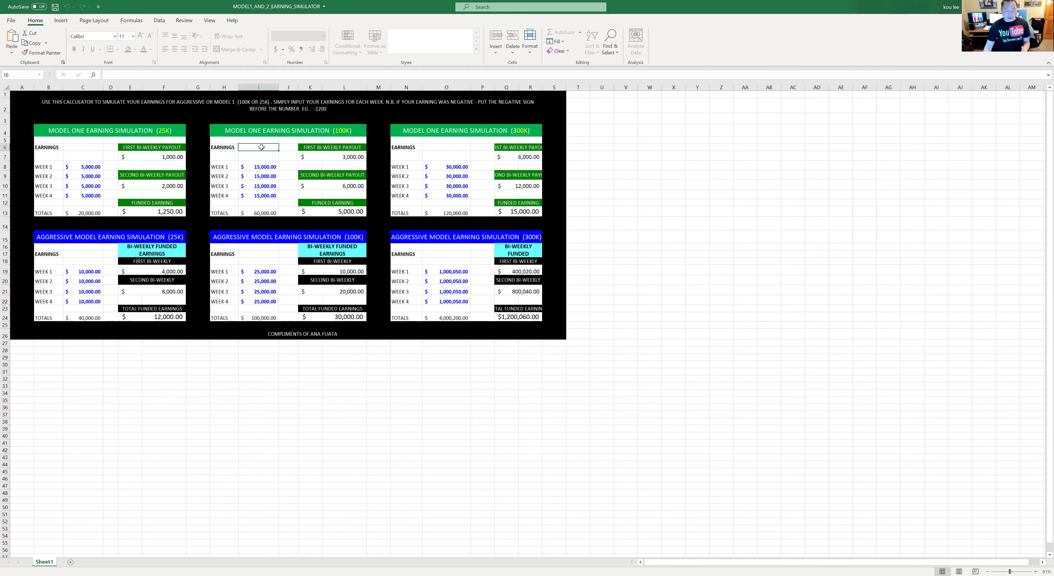
Show the 25K week 1 earnings value of 5000, then circle the author credit below the tables
{"action": "left_click", "coordinate": [160, 140]}
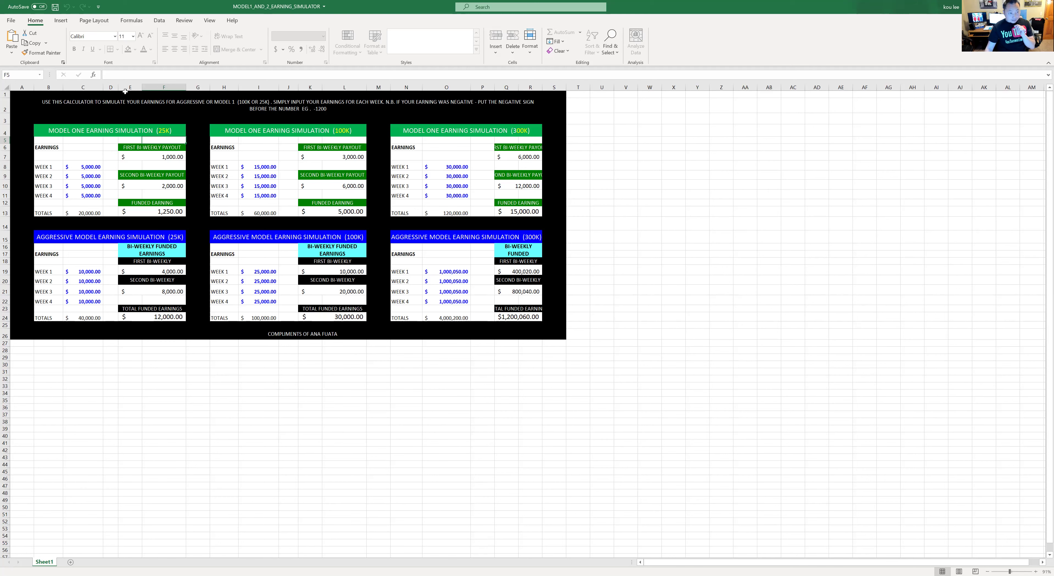
{"action": "left_click", "coordinate": [84, 167]}
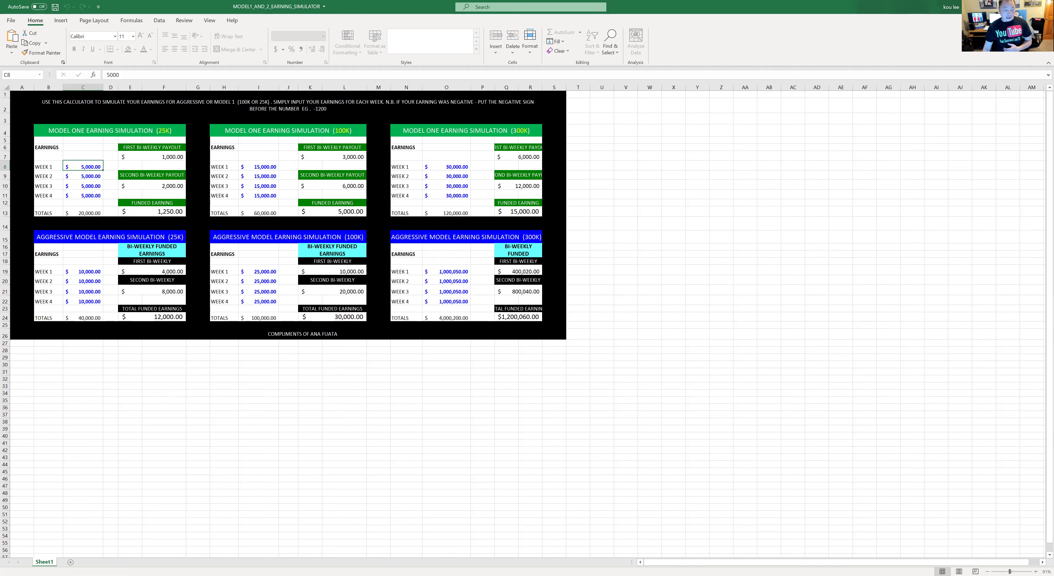
{"action": "mouse_move", "coordinate": [311, 320]}
{"action": "left_mouse_down"}
{"action": "mouse_move", "coordinate": [354, 326]}
{"action": "mouse_move", "coordinate": [342, 347]}
{"action": "mouse_move", "coordinate": [360, 343]}
{"action": "left_mouse_up"}
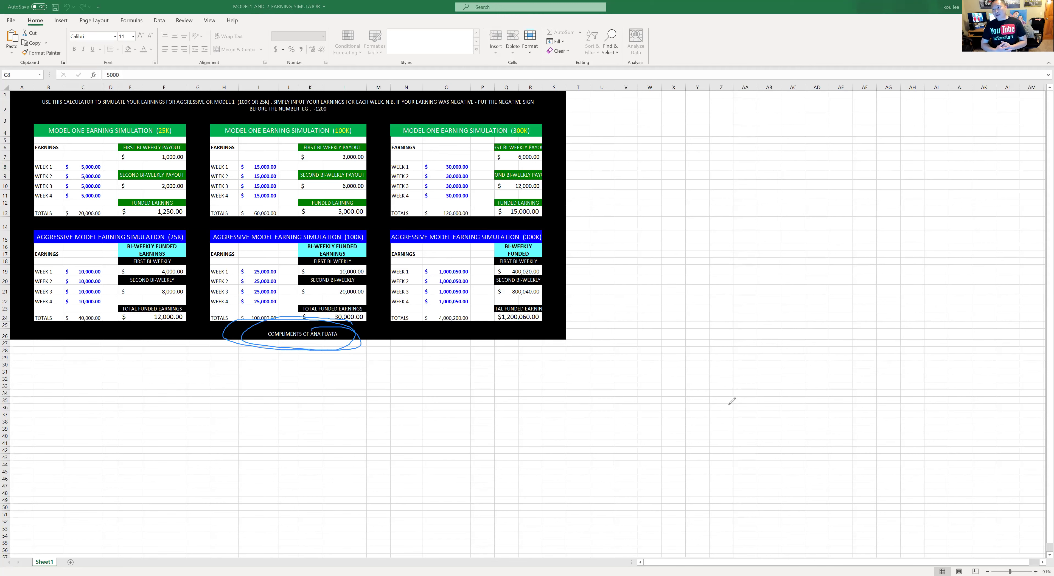